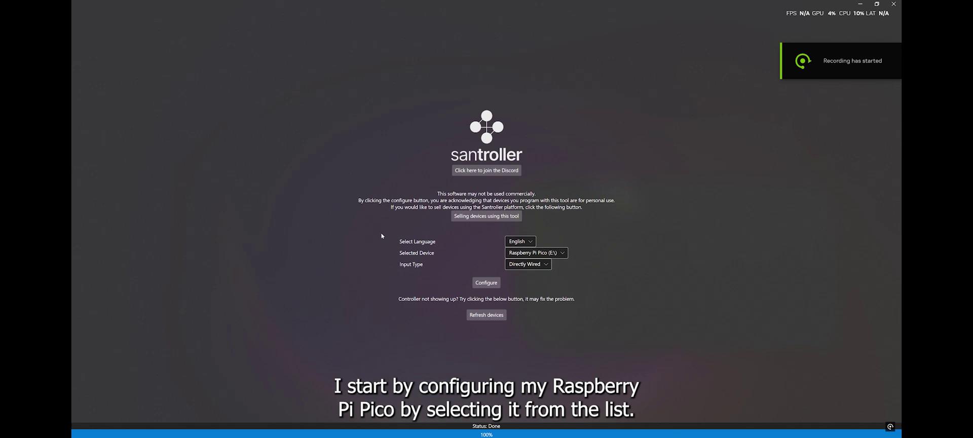
Select the Raspberry Pi Pico (E:\) as a Directly Wired device and configure it.
left_click(545, 254)
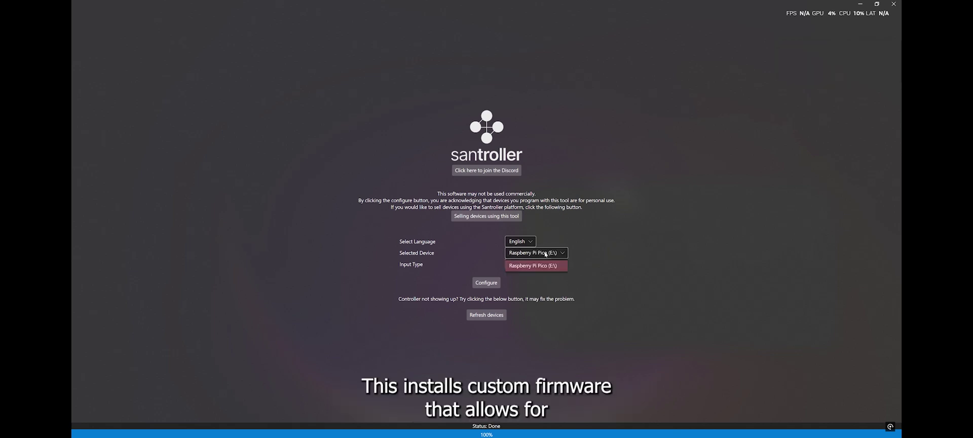
left_click(534, 266)
left_click(531, 265)
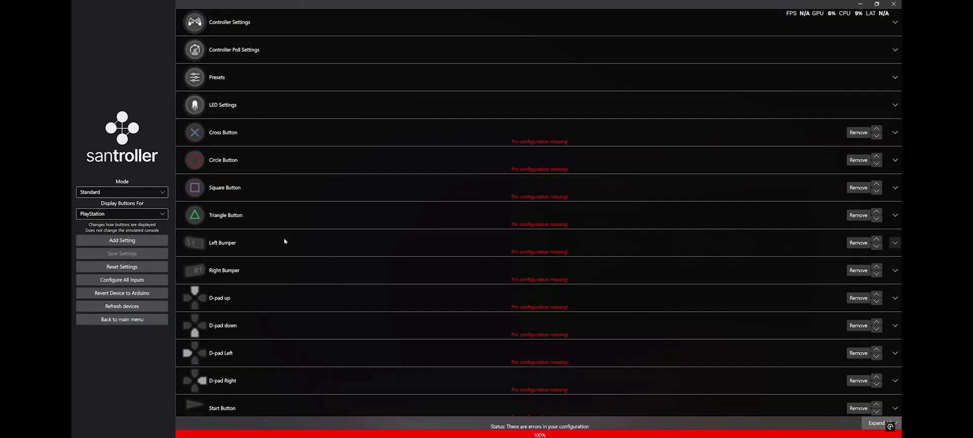
Keep Controller emulation, set the type to Guitar Hero Guitar, and disable the Slider Bar.
left_click(319, 23)
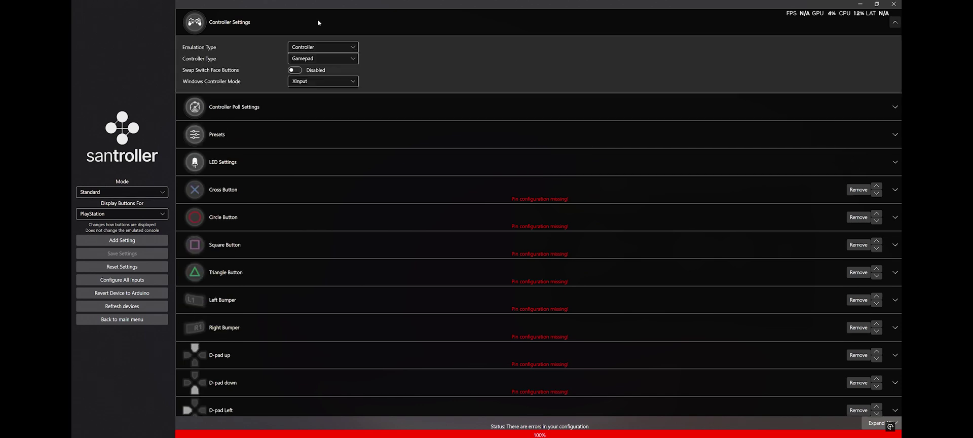
left_click(323, 46)
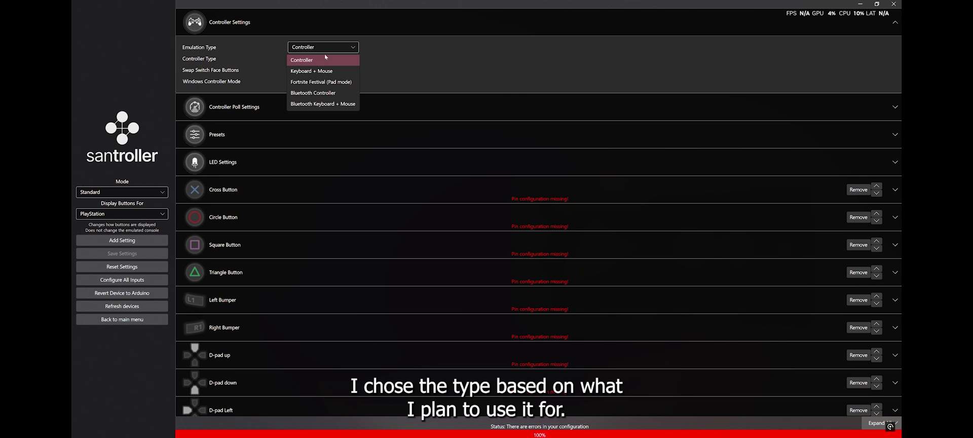
left_click(335, 60)
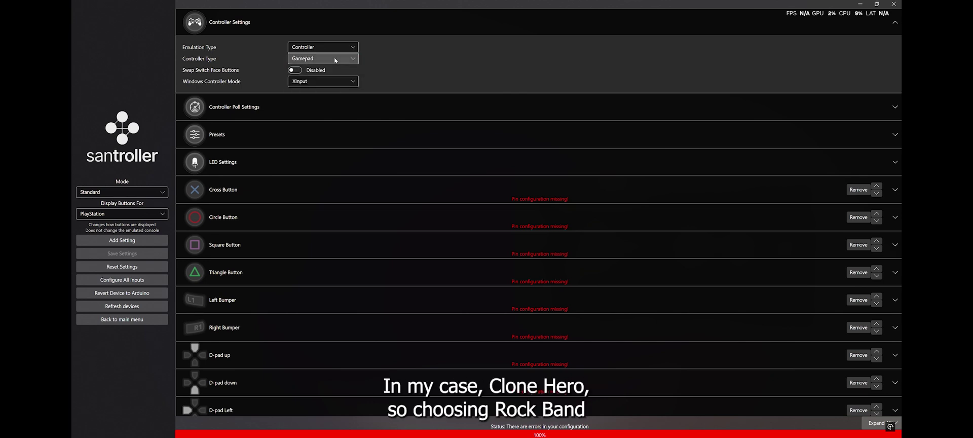
left_click(334, 59)
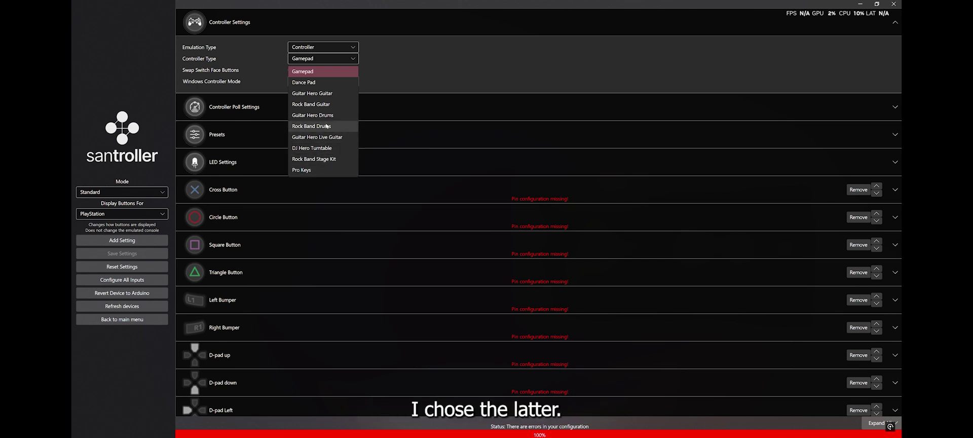
left_click(327, 94)
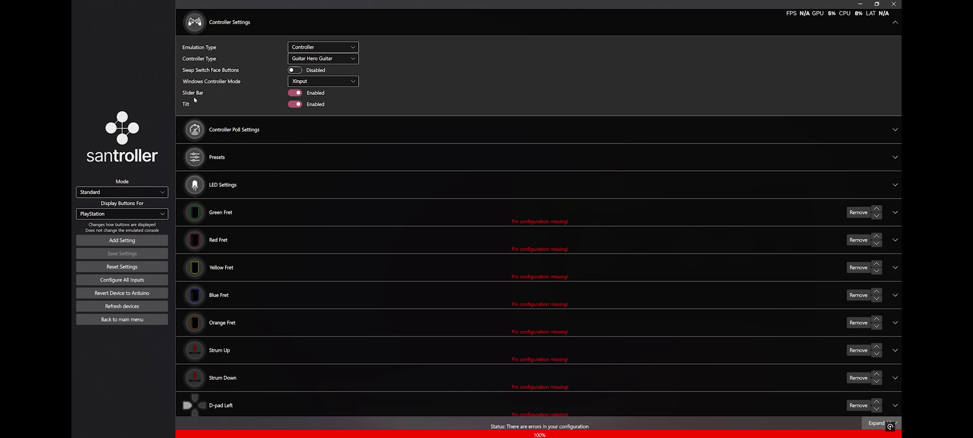
left_click(295, 92)
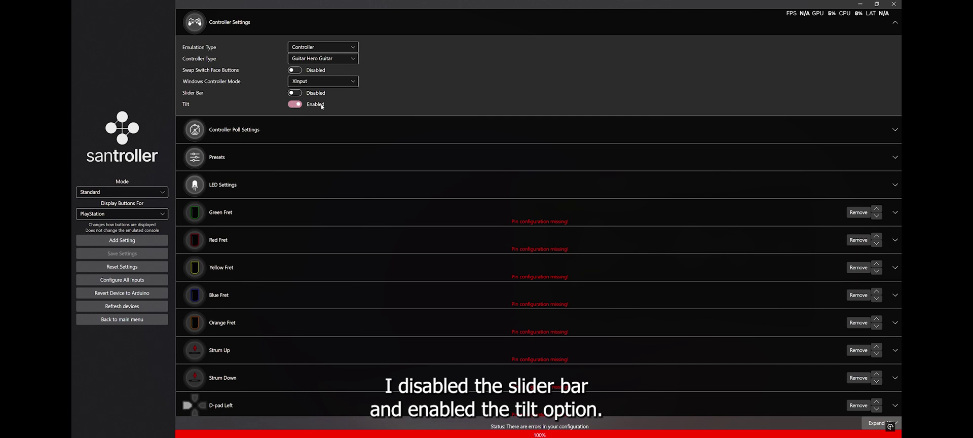
left_click(237, 130)
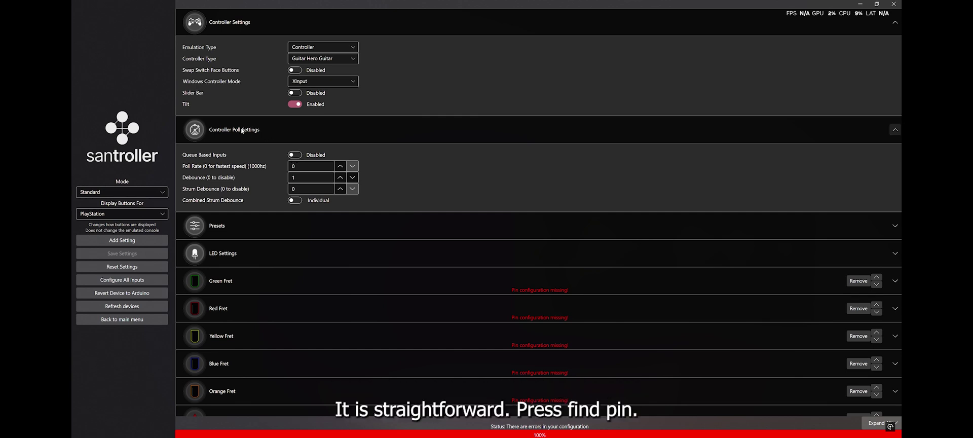
Collapse the poll settings and briefly inspect the Presets and LED sections.
left_click(895, 129)
left_click(242, 157)
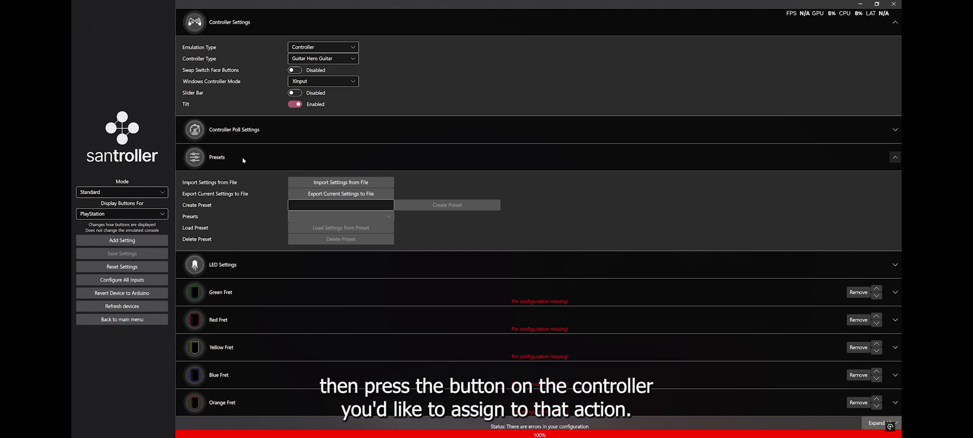
left_click(242, 157)
left_click(251, 185)
left_click(260, 185)
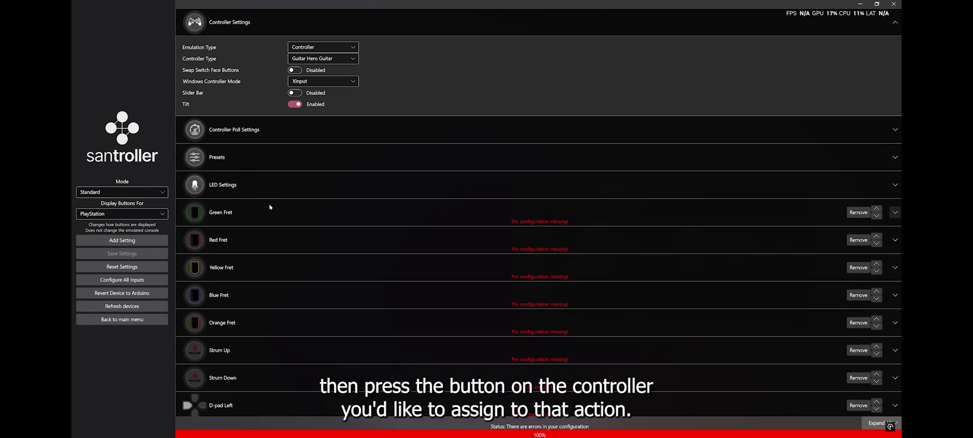
Detect pins for the Green, Red, Yellow and Blue frets (GP20, GP19, GP17, GP22).
left_click(274, 214)
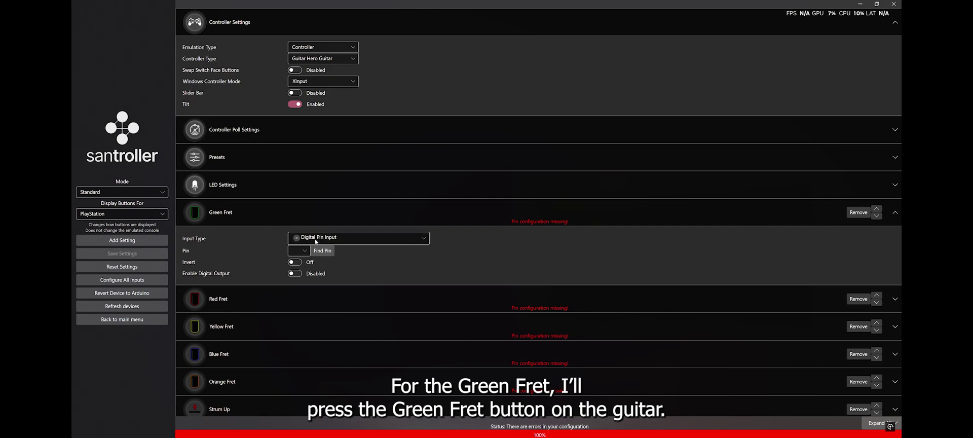
left_click(322, 250)
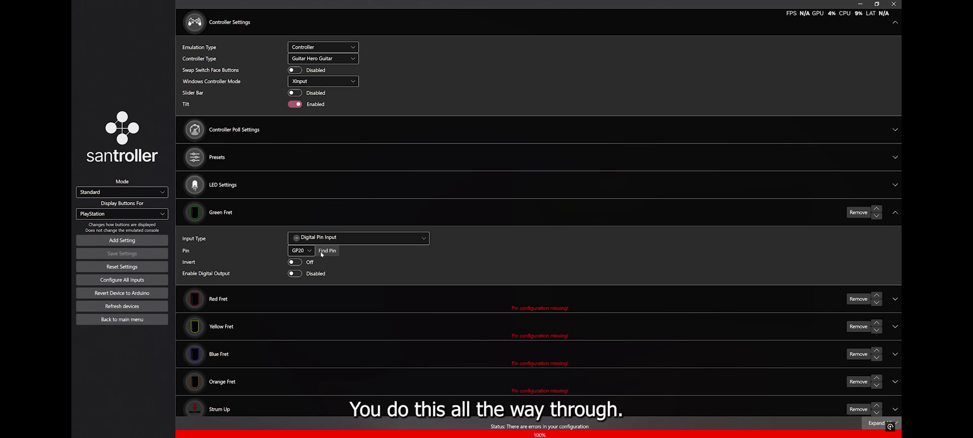
scroll(322, 254, "down", 2)
left_click(321, 244)
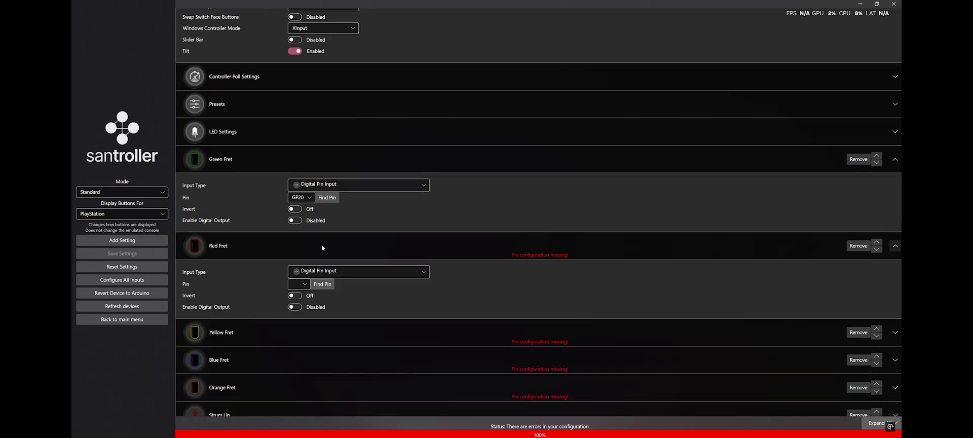
left_click(319, 284)
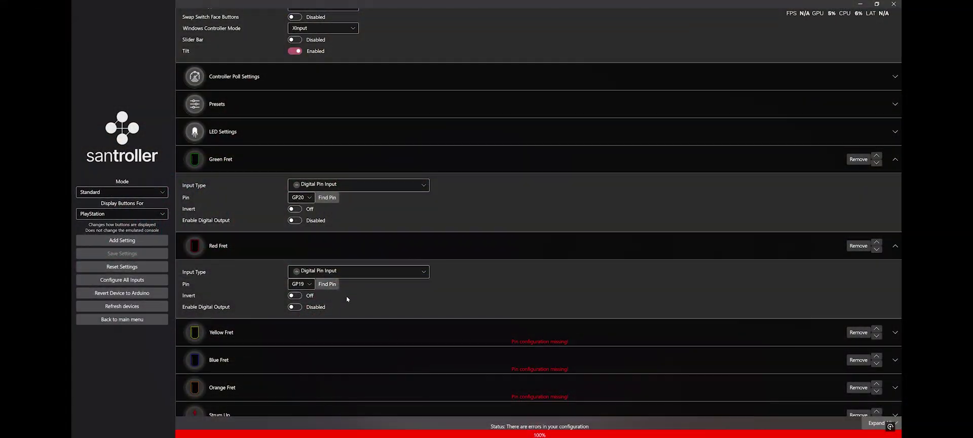
scroll(346, 295, "down", 1)
left_click(345, 278)
left_click(327, 317)
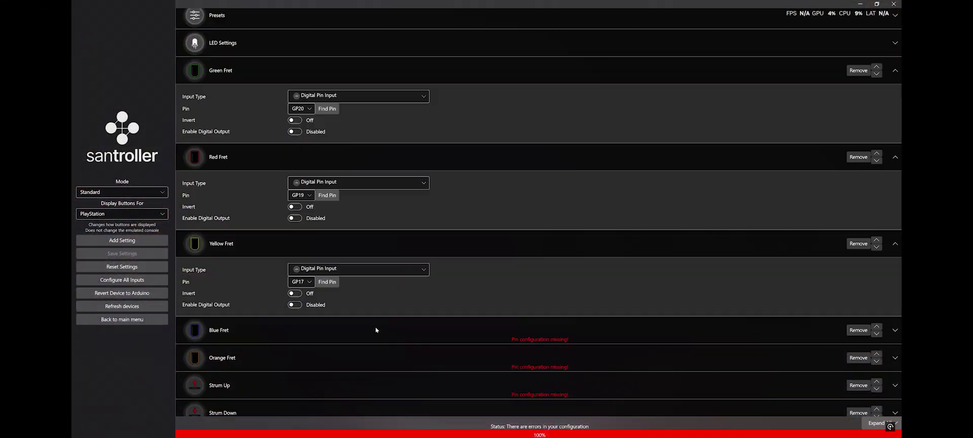
scroll(375, 329, "down", 1)
left_click(366, 304)
left_click(331, 333)
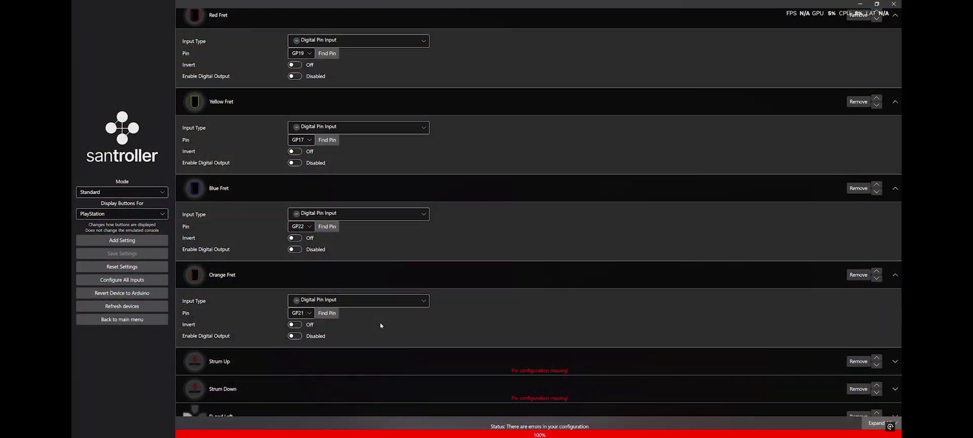
Assign the strum inputs: Strum Up to GP11 and Strum Down to GP10.
scroll(381, 325, "down", 2)
left_click(368, 275)
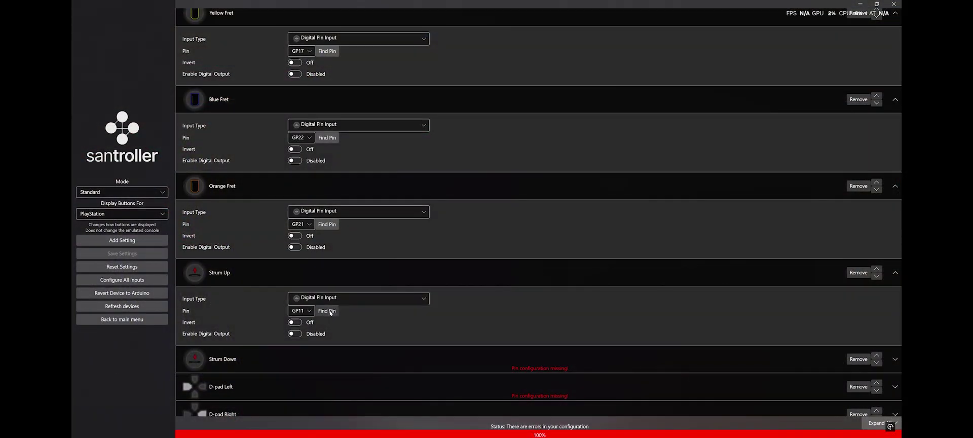
scroll(340, 307, "down", 2)
left_click(342, 306)
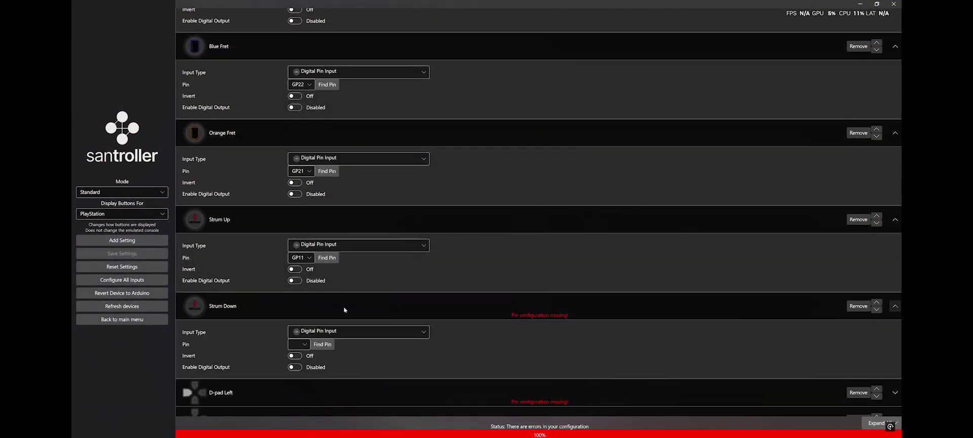
left_click(330, 345)
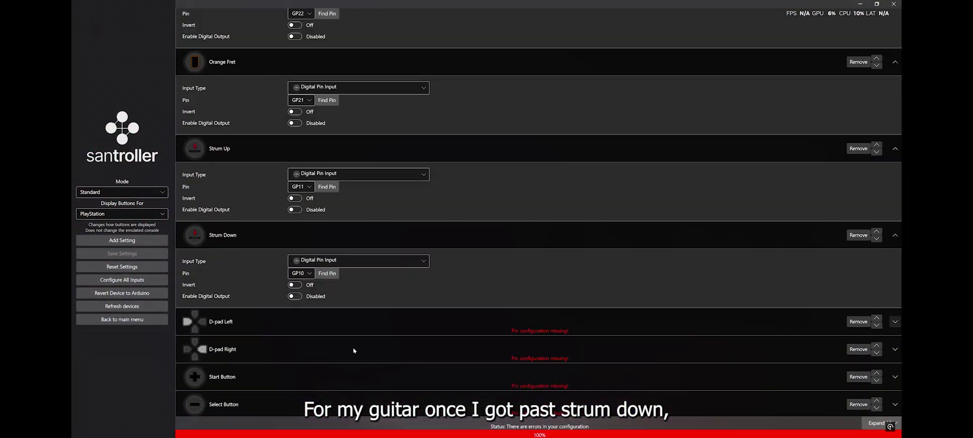
Remove the unused D-pad Left and D-pad Right entries.
scroll(353, 348, "down", 5)
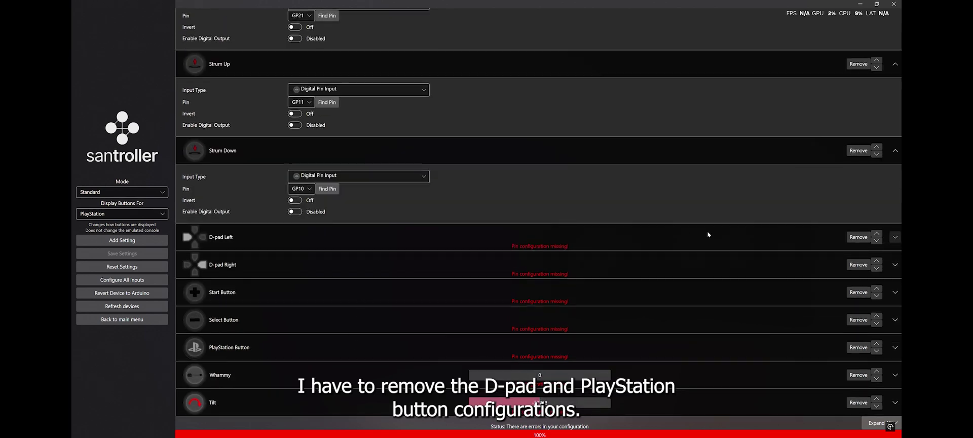
left_click(861, 236)
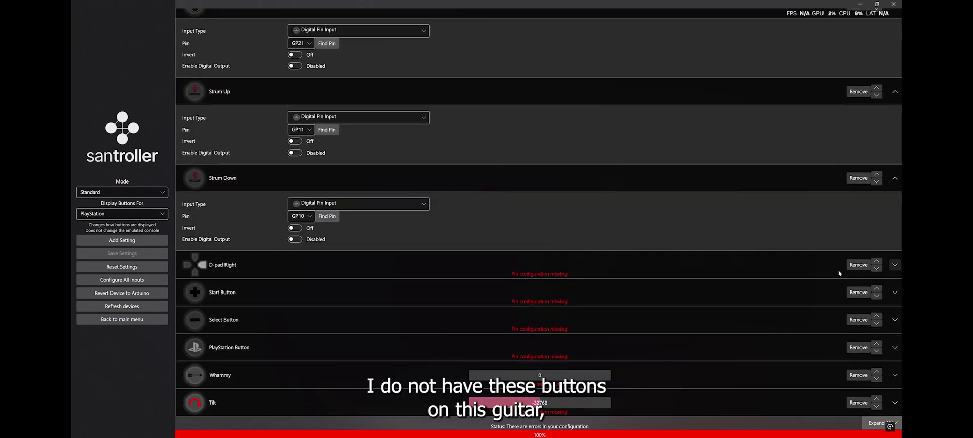
left_click(858, 265)
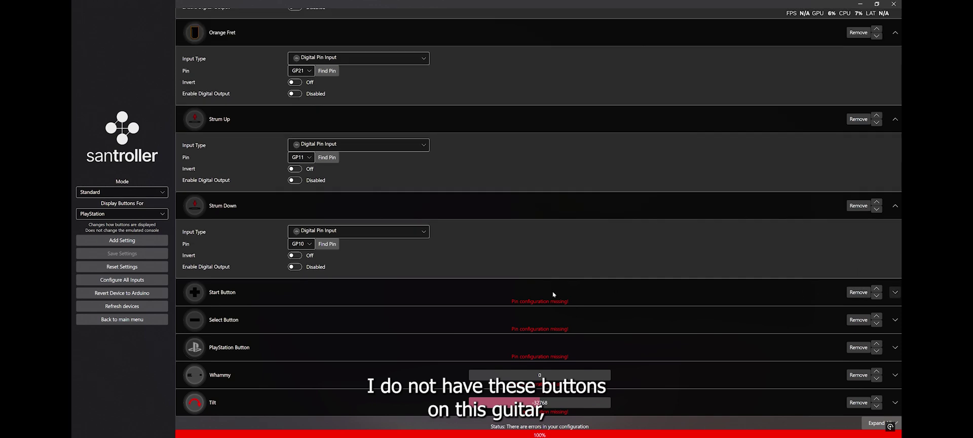
Map the Start Button to GP5 and the Select Button to GP6.
left_click(520, 299)
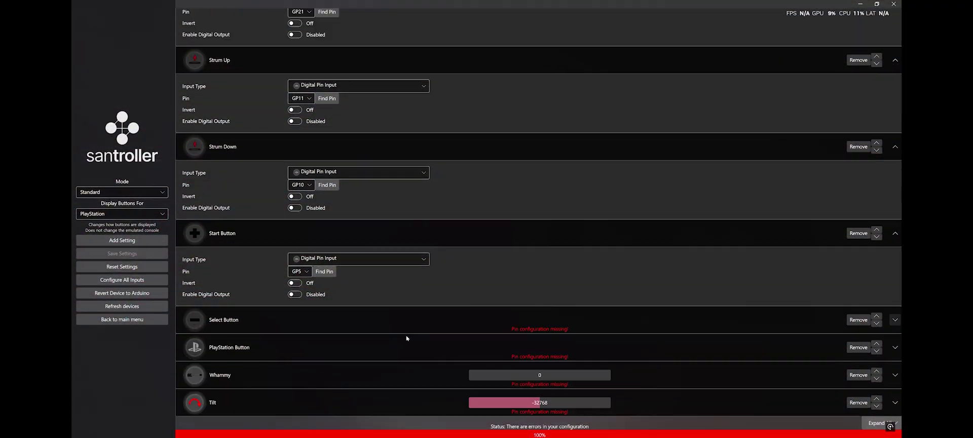
left_click(406, 325)
left_click(327, 358)
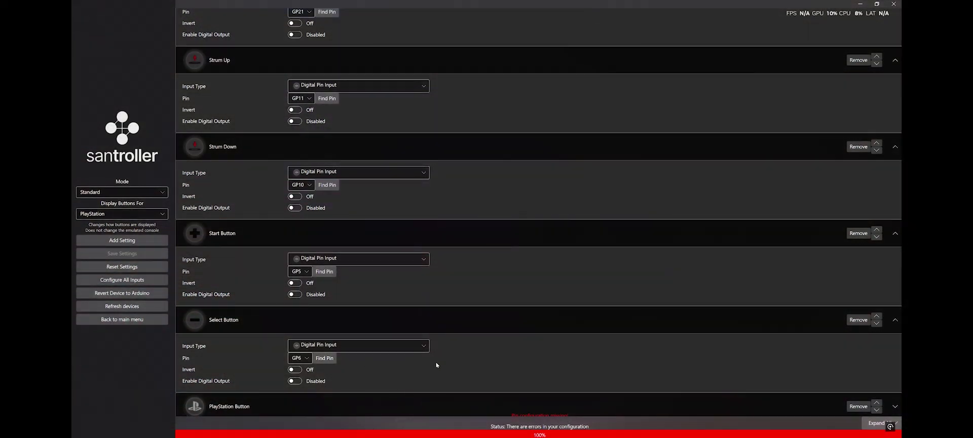
Remove the unused PlayStation Button entry.
scroll(501, 339, "down", 2)
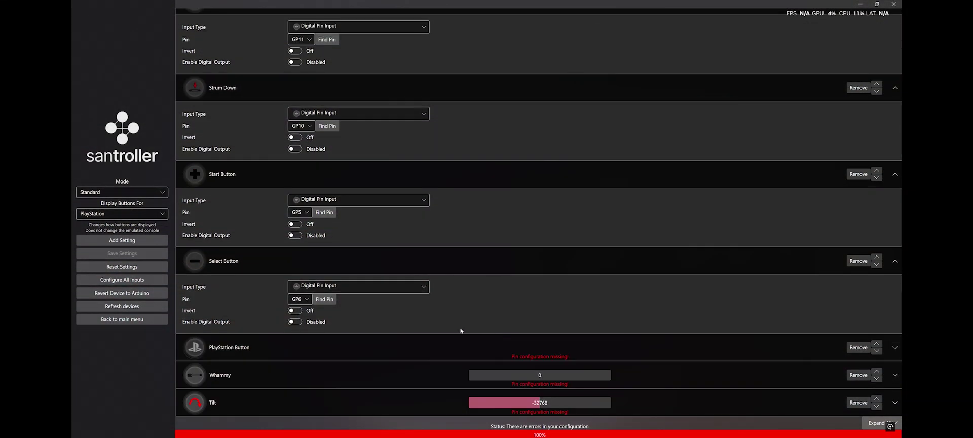
left_click(431, 348)
scroll(431, 349, "down", 2)
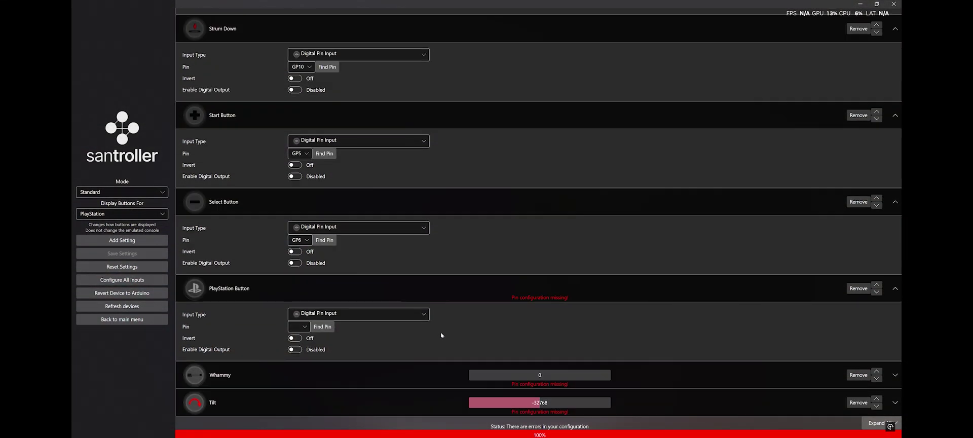
left_click(859, 288)
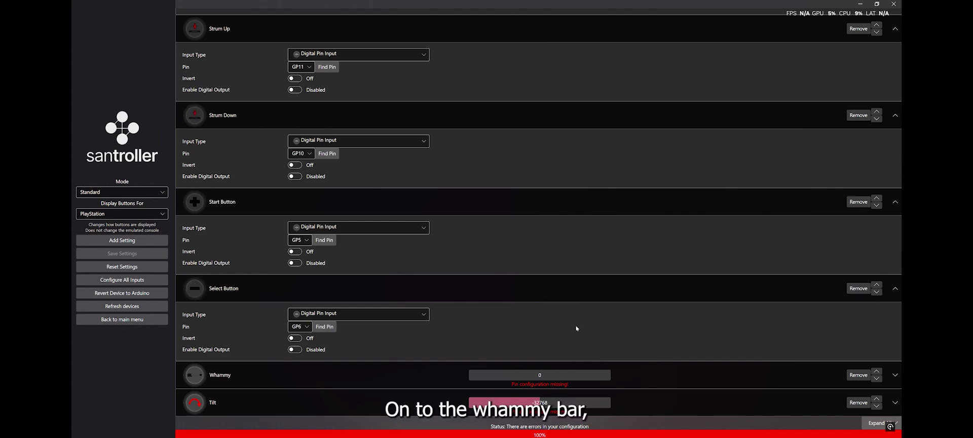
Detect the Whammy bar's analog pin as GP26 / ADC0.
left_click(393, 365)
scroll(450, 343, "down", 3)
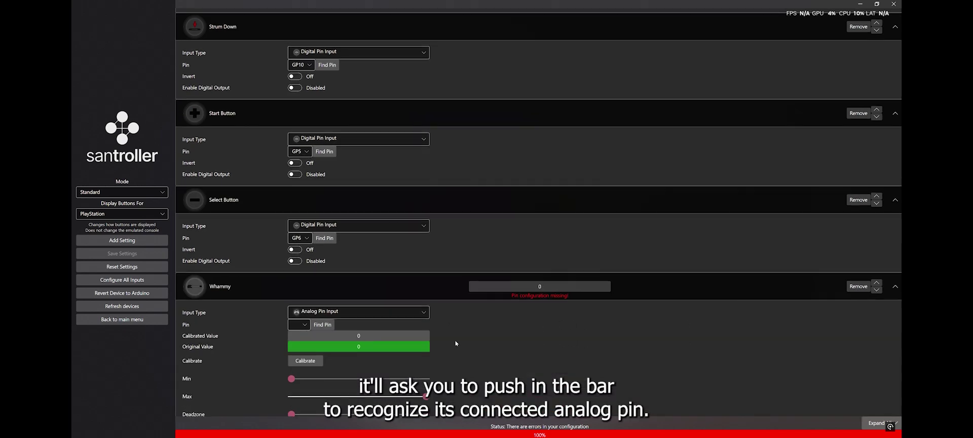
scroll(477, 343, "down", 2)
left_click(329, 272)
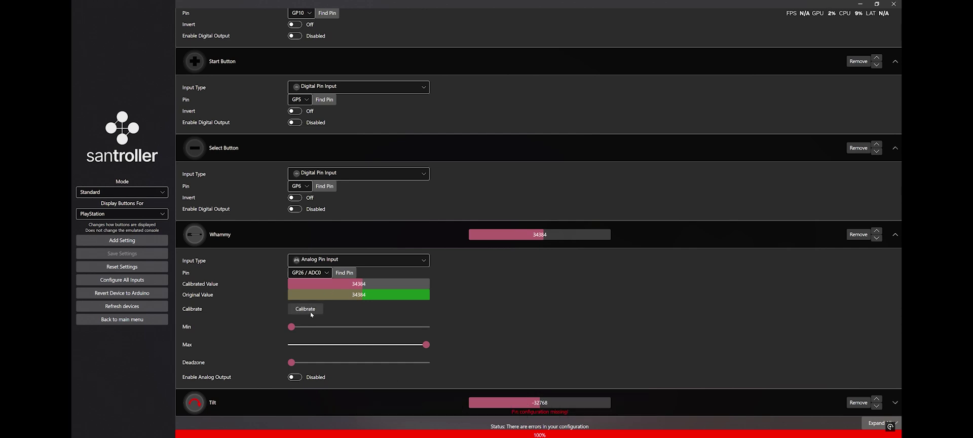
Calibrate the whammy's released and pushed positions and set its deadzone.
left_click(310, 310)
left_click(306, 318)
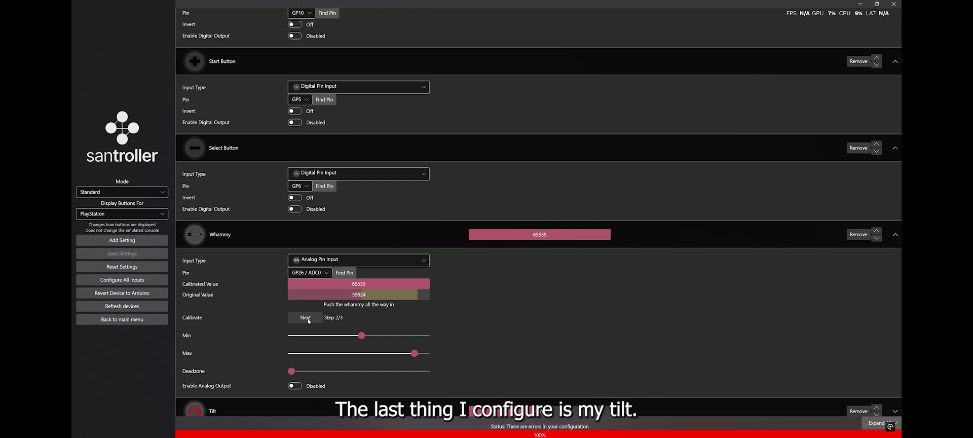
left_click(308, 320)
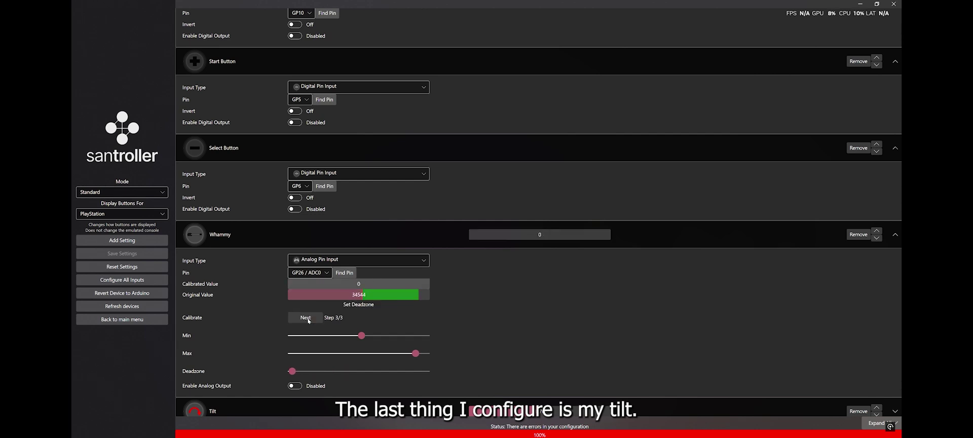
left_click(308, 318)
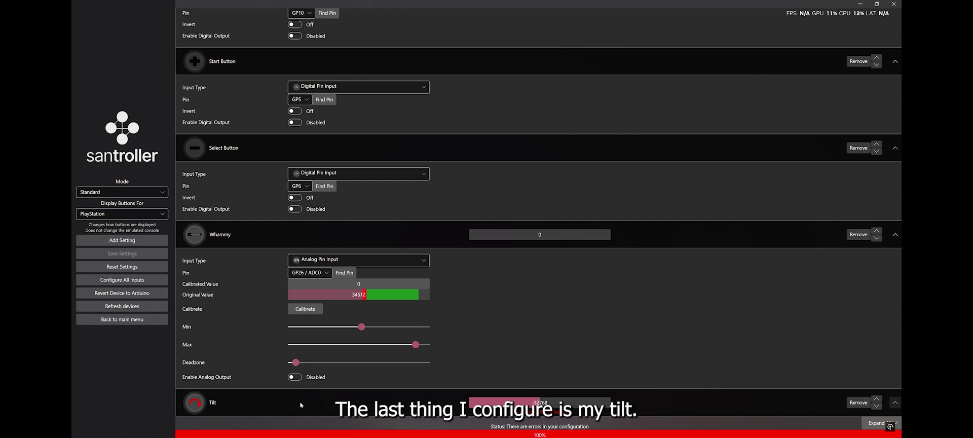
Make Tilt a Digital Pin Input on GP12 and save the configuration to the guitar.
scroll(517, 358, "down", 3)
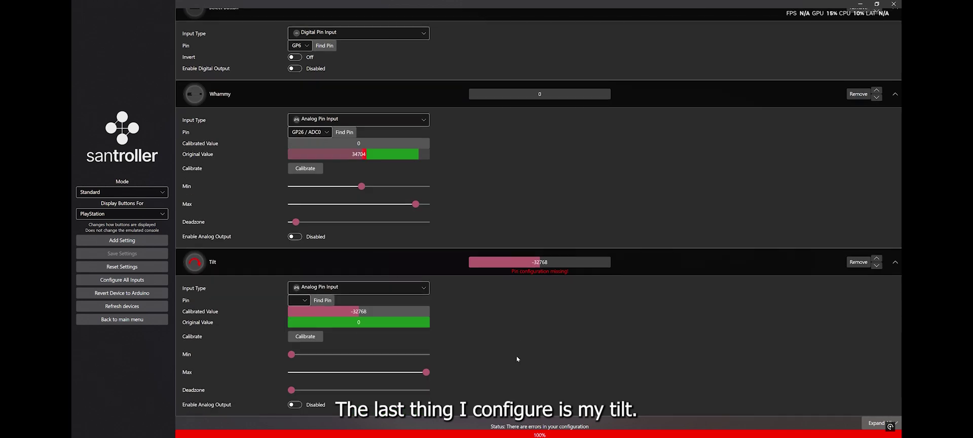
left_click(398, 287)
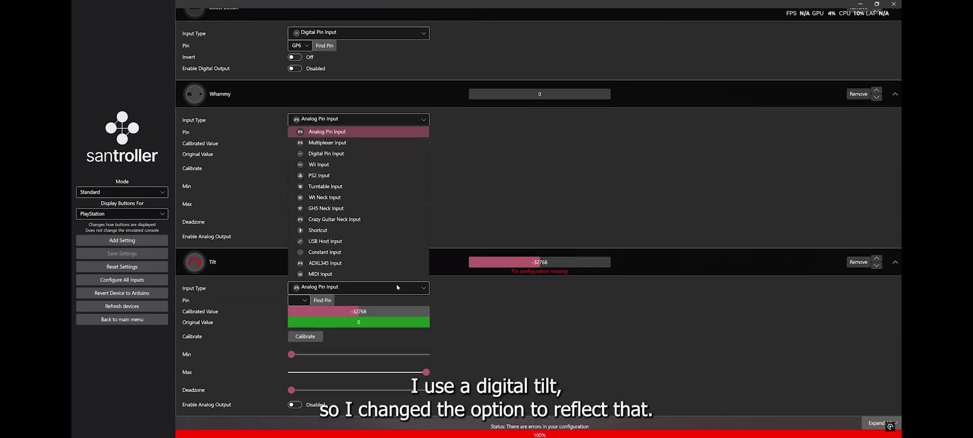
left_click(358, 153)
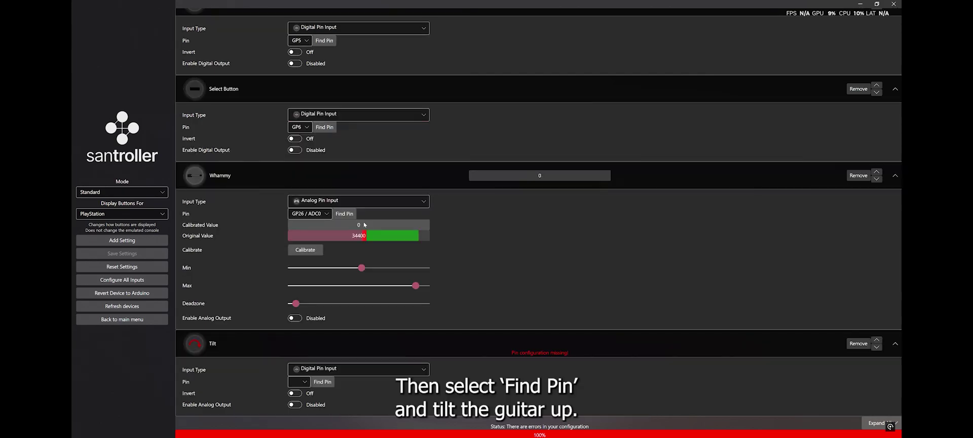
left_click(322, 382)
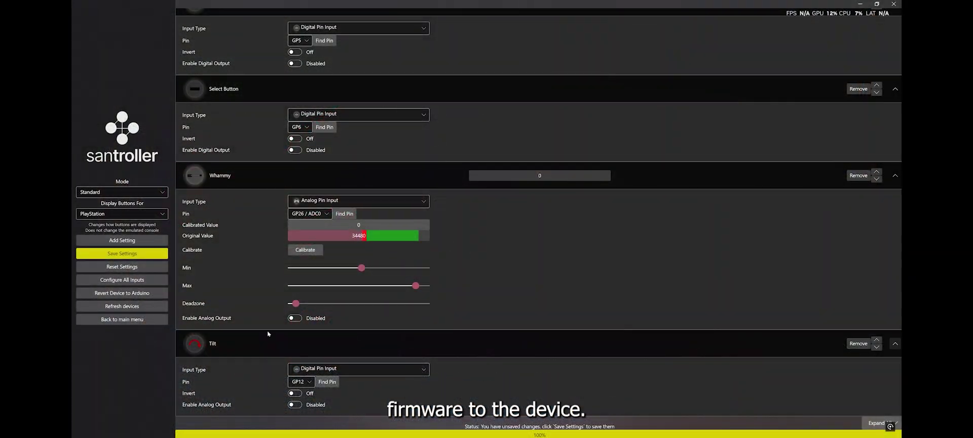
left_click(149, 254)
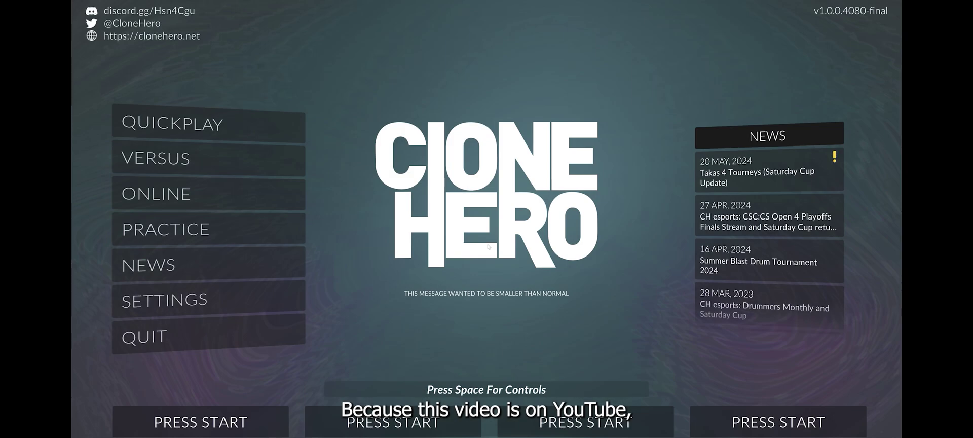
Start 'Beast and the Harlot' on Lead Guitar at Expert difficulty.
key("Return")
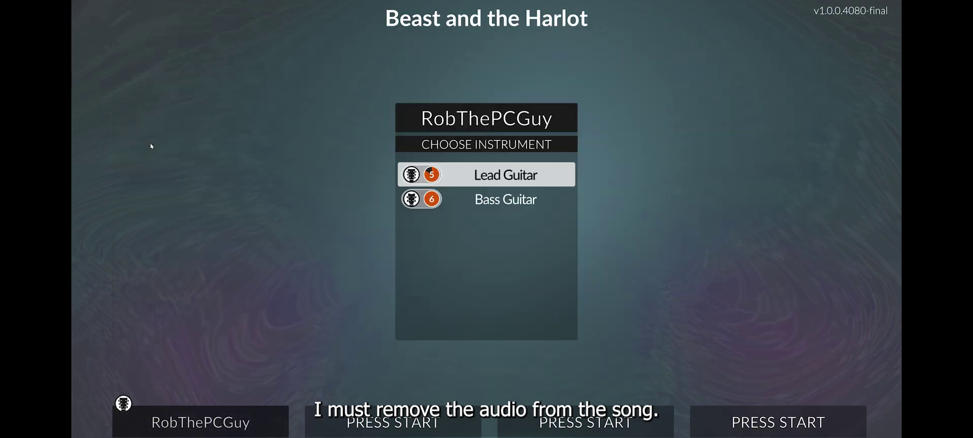
key("Return")
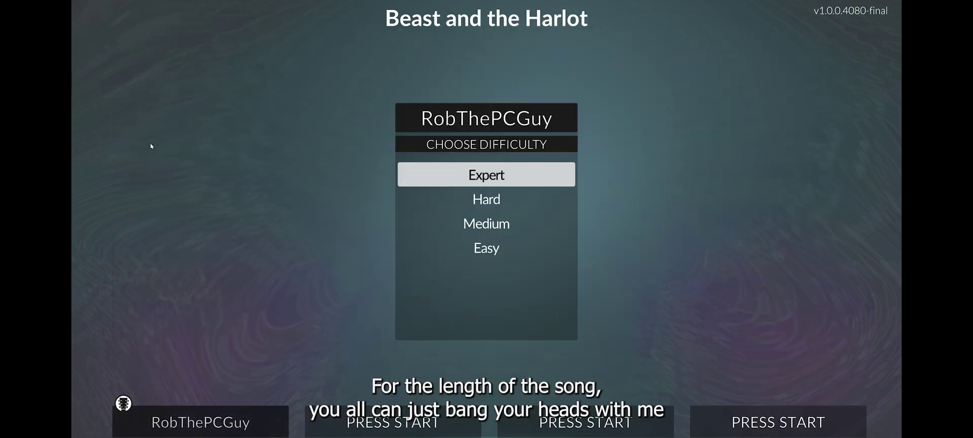
key("Return")
key("Return")
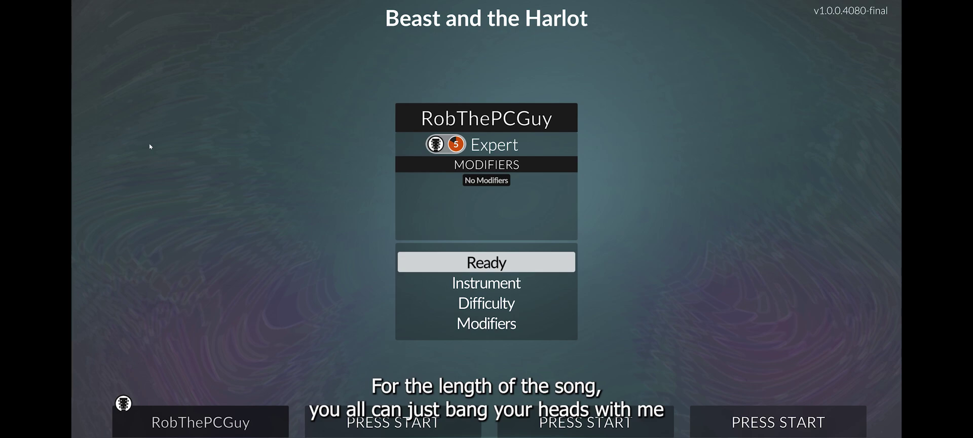
key("Return")
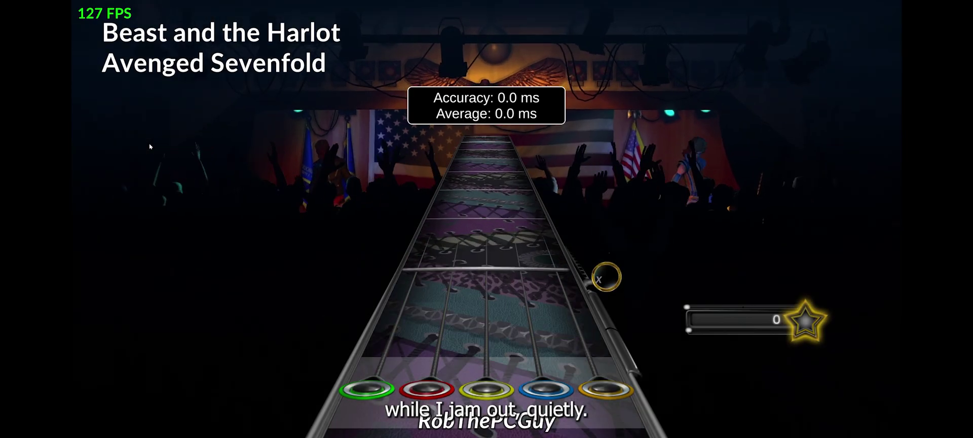